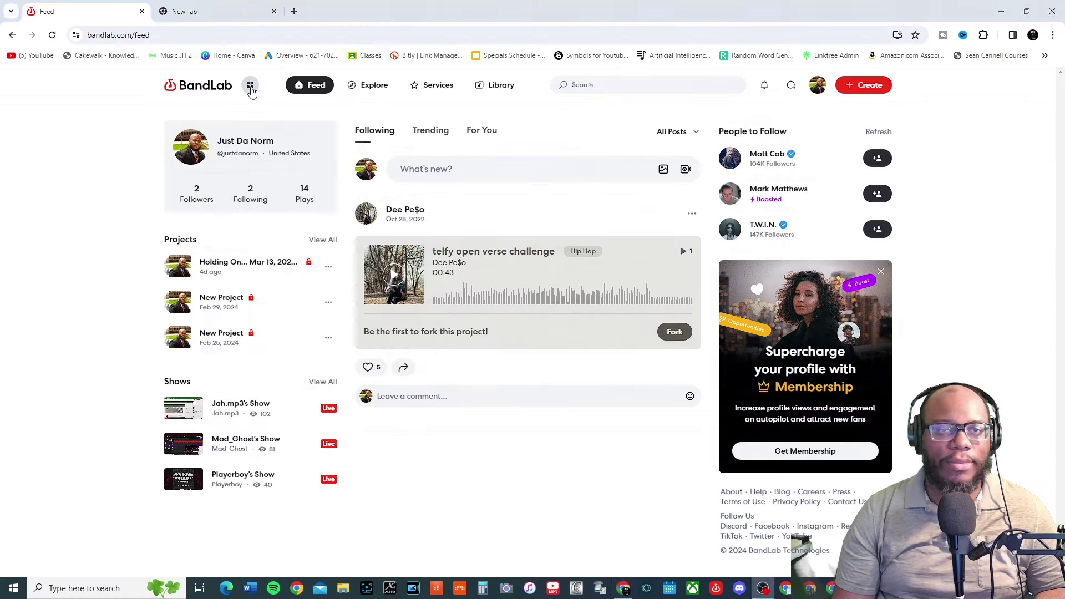
- Open the Splitter tool from the BandLab products menu and scroll down its page
left_click(251, 87)
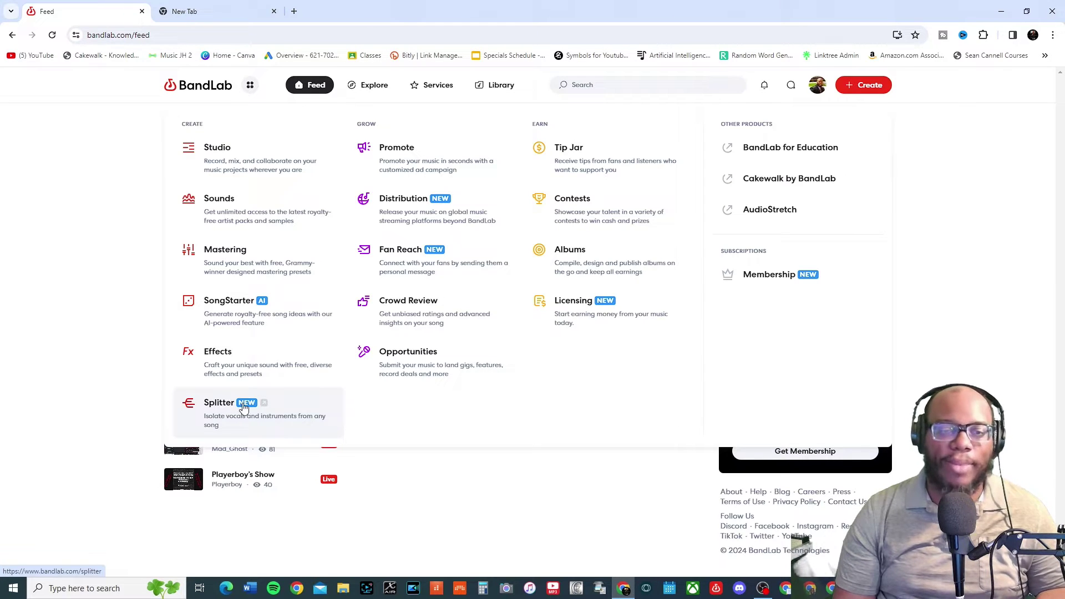
left_click(239, 411)
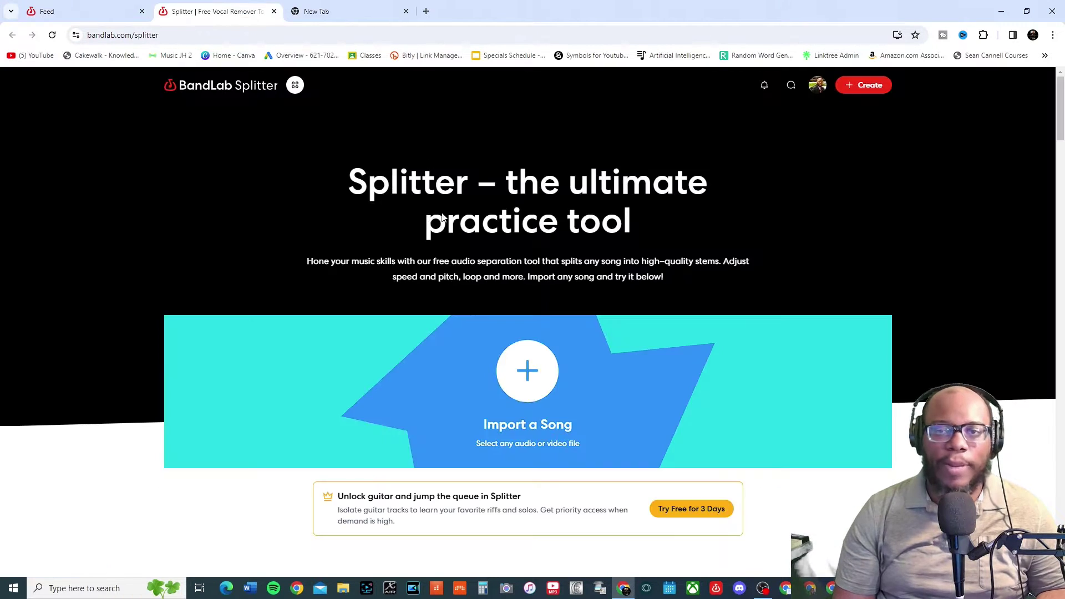
scroll(408, 217, "down", 2)
scroll(409, 221, "down", 1)
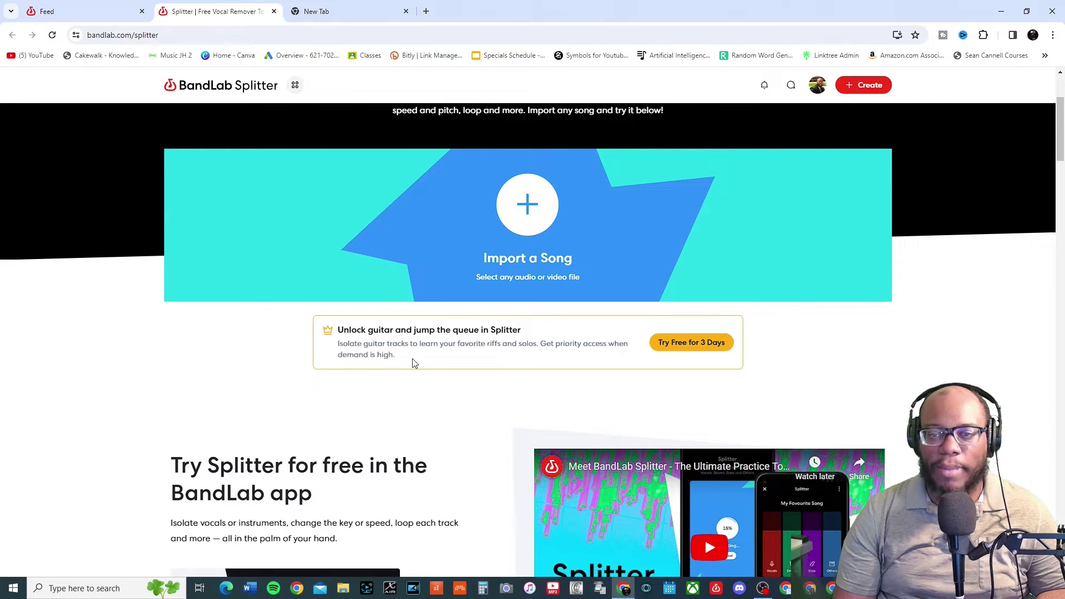
scroll(295, 375, "down", 3)
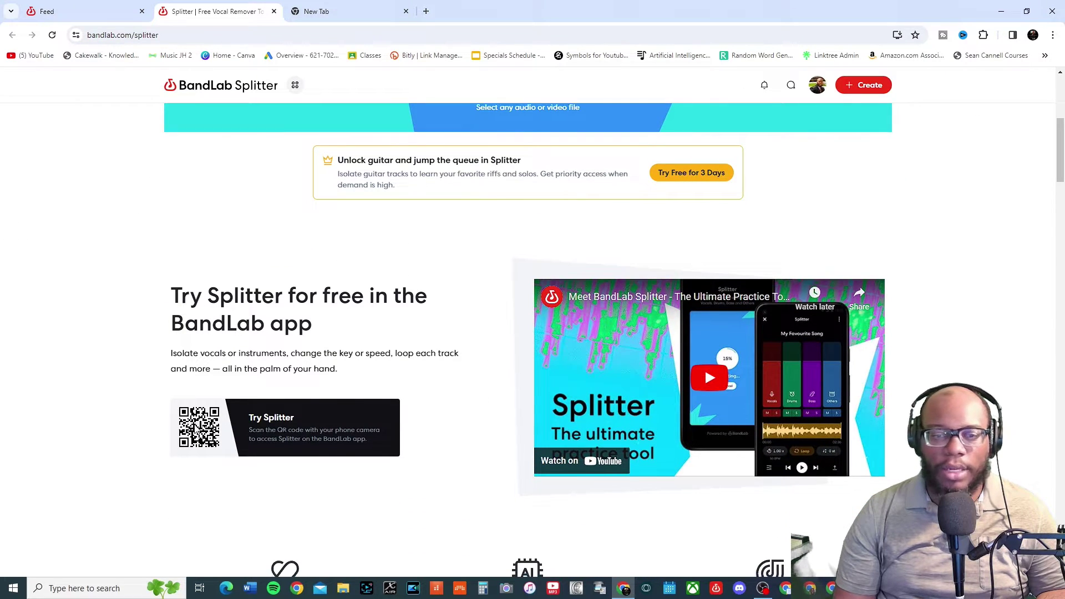
scroll(194, 410, "down", 3)
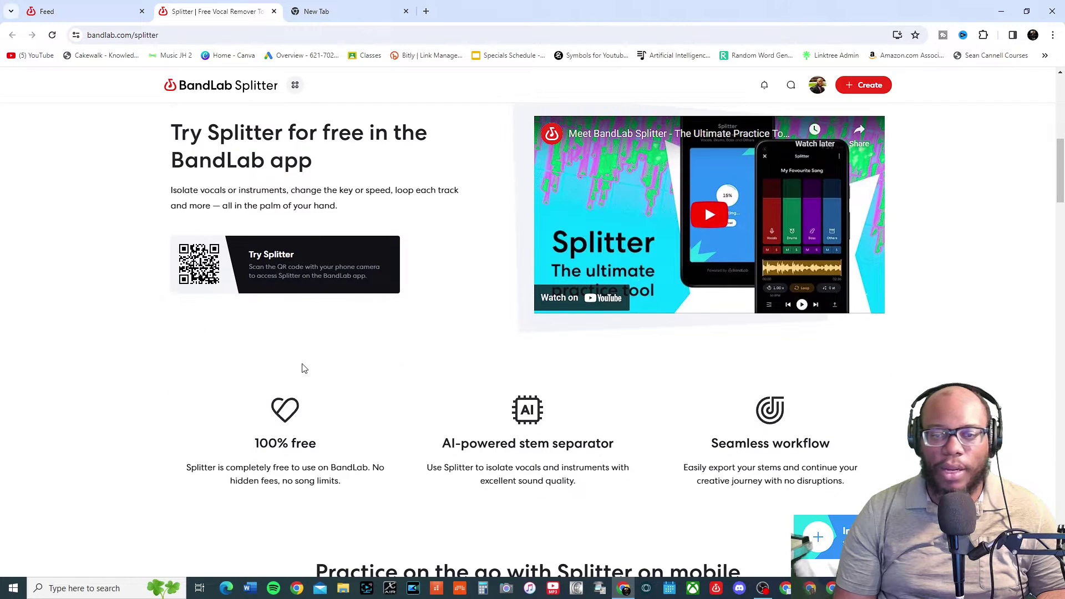
scroll(305, 369, "down", 3)
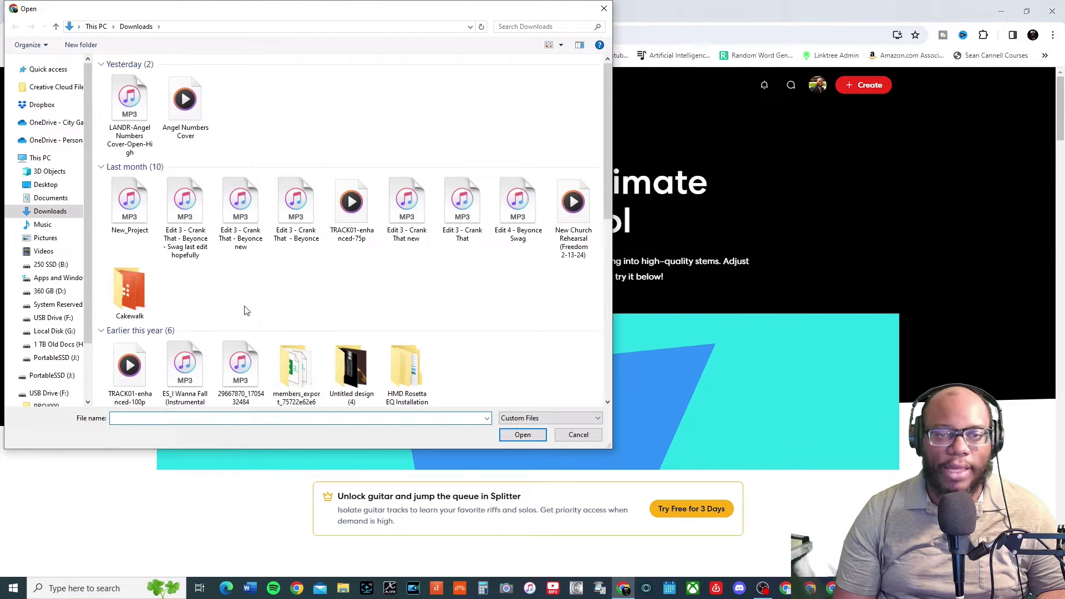
mouse_move(45, 225)
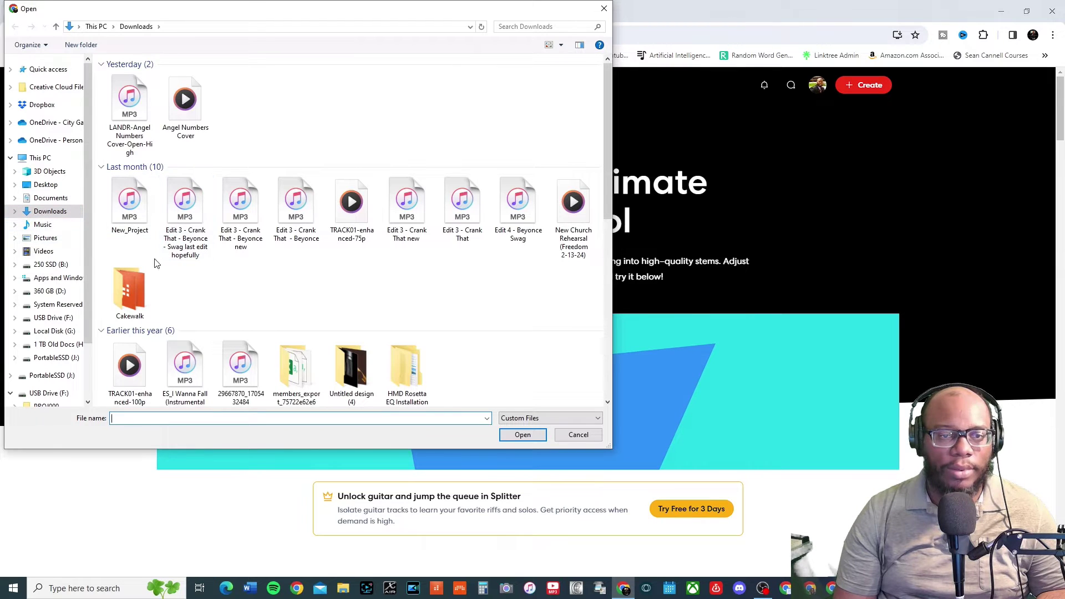
- Import the 'LANDR-Only One For Me' song file from Downloads into Splitter
scroll(221, 284, "down", 10)
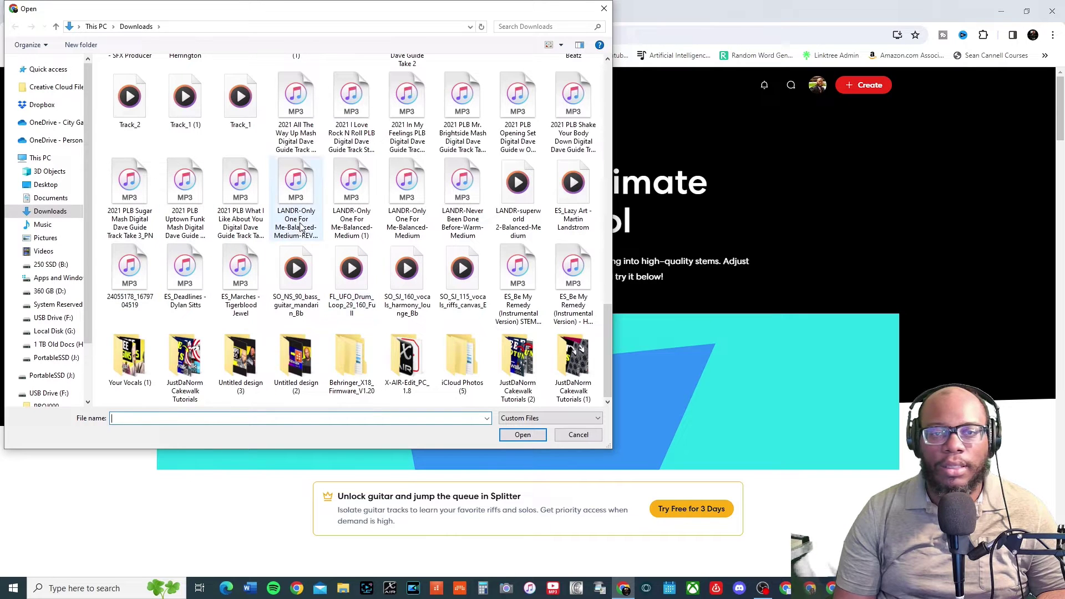
left_click(311, 194)
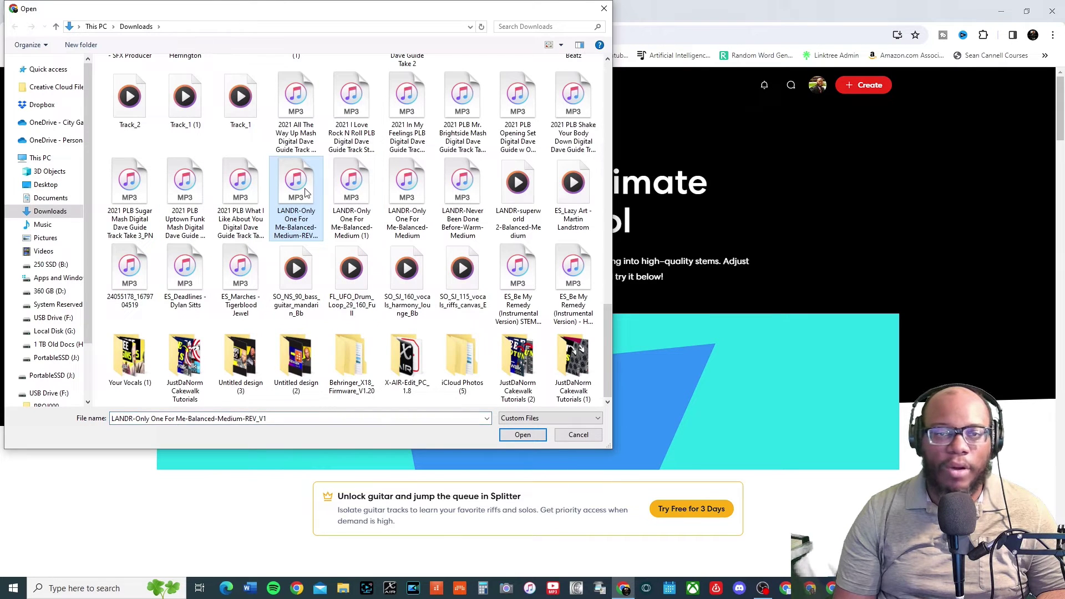
left_click(522, 435)
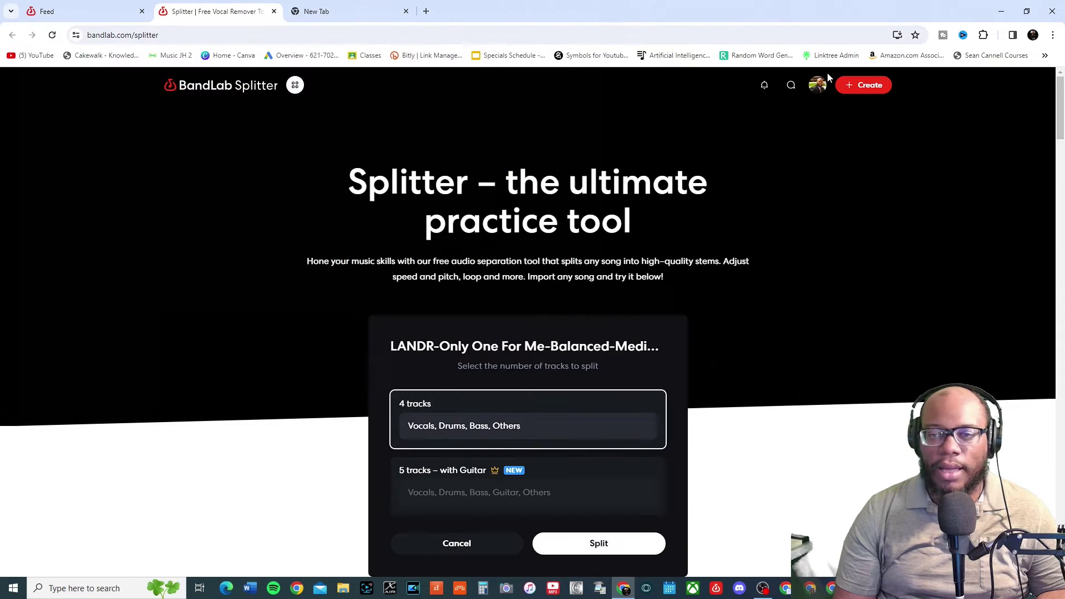
- Try the five-track guitar split, dismiss the Membership offer, then split into four stems
scroll(567, 283, "down", 1)
scroll(499, 266, "down", 2)
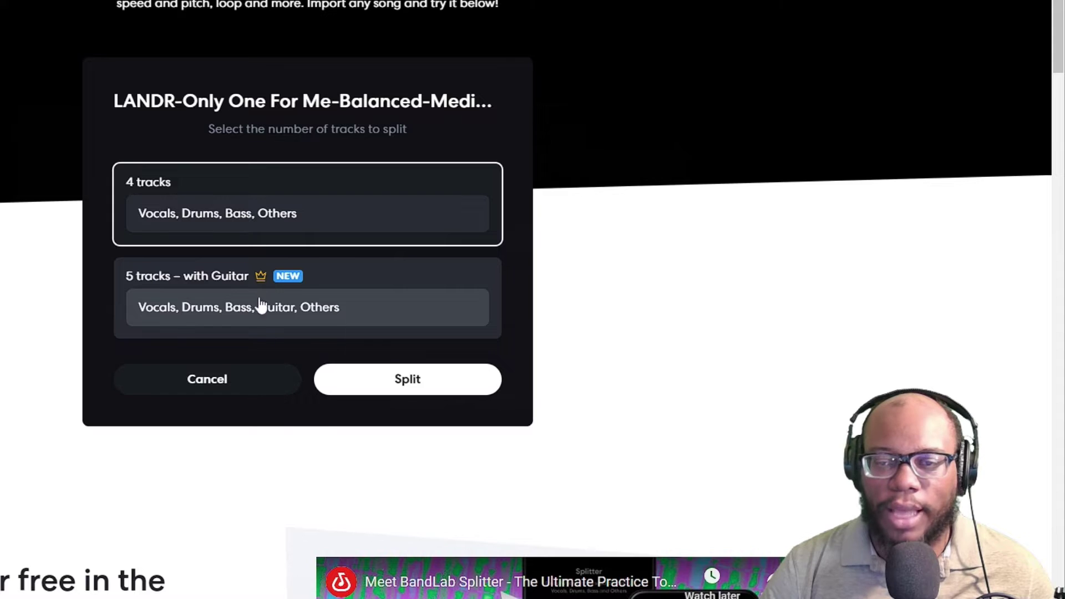
left_click(246, 310)
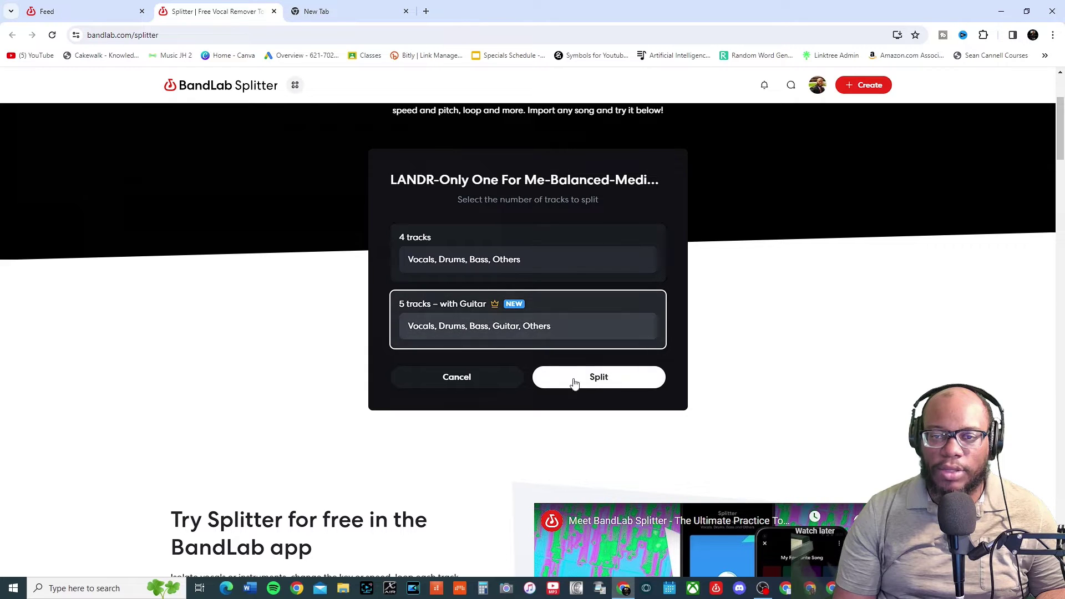
left_click(507, 313)
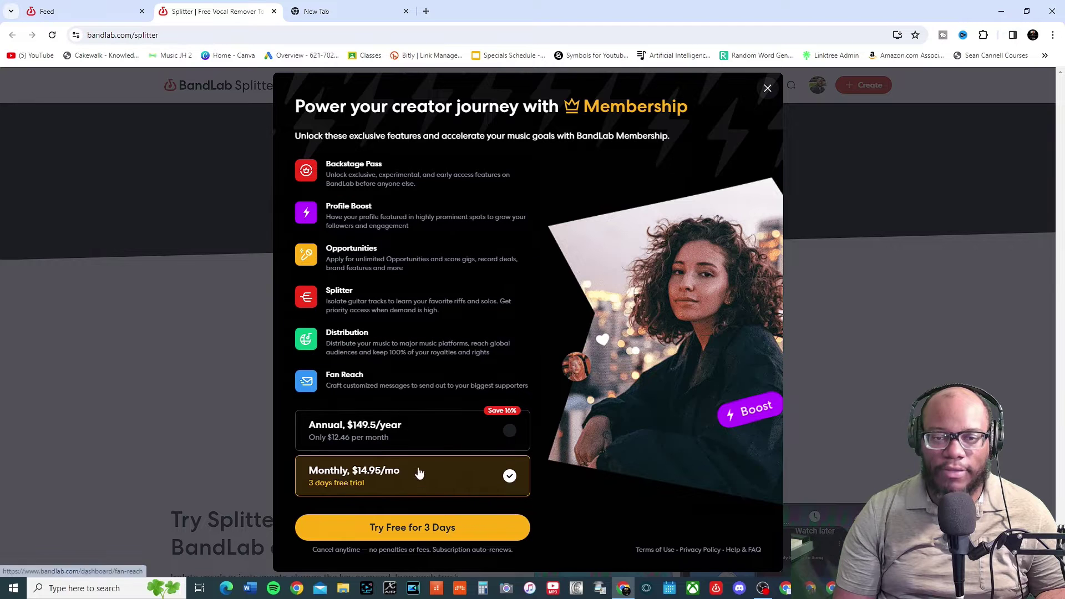
left_click(768, 89)
left_click(464, 258)
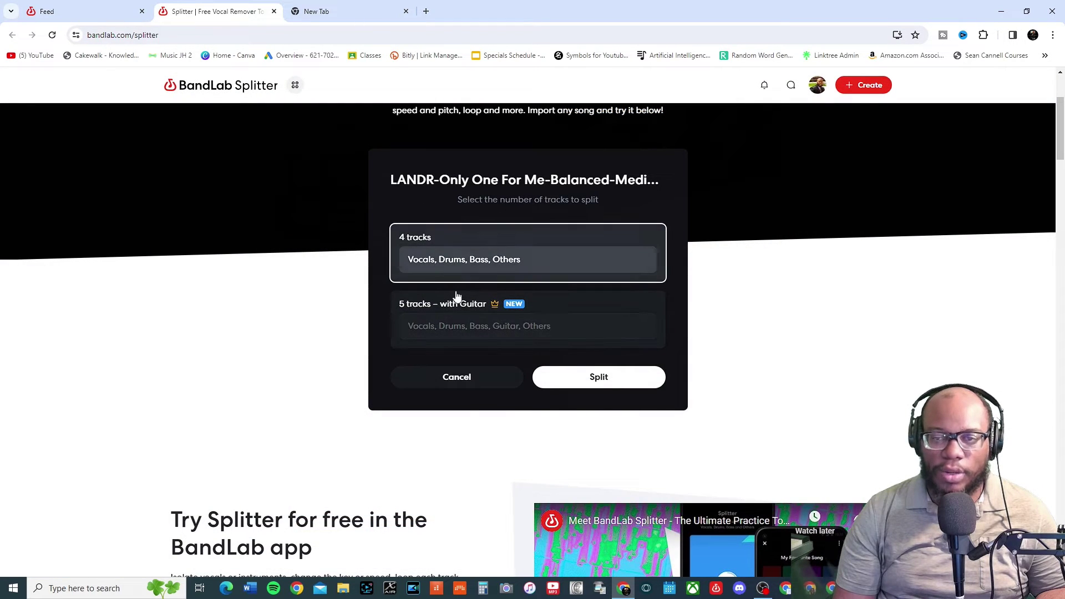
left_click(629, 380)
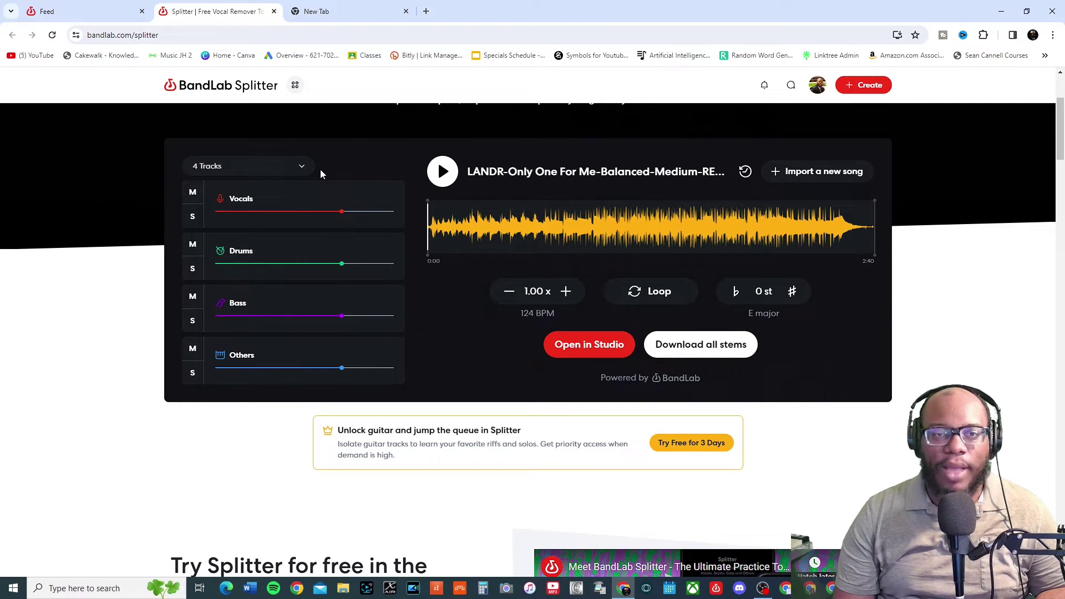
- Play, pause and resume the split song, then solo the Vocals stem
left_click(442, 172)
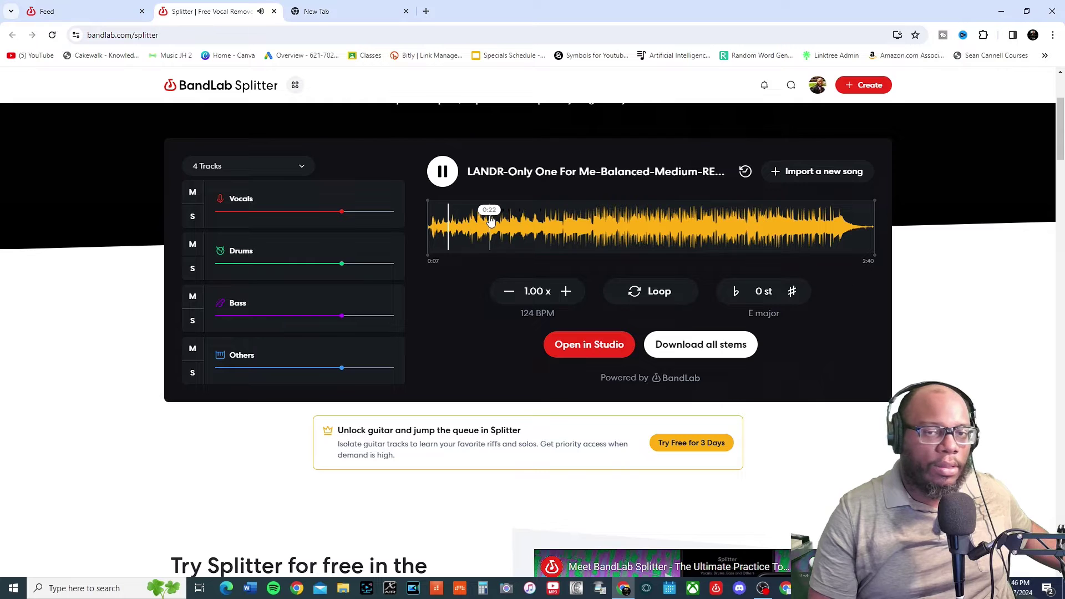
left_click(442, 172)
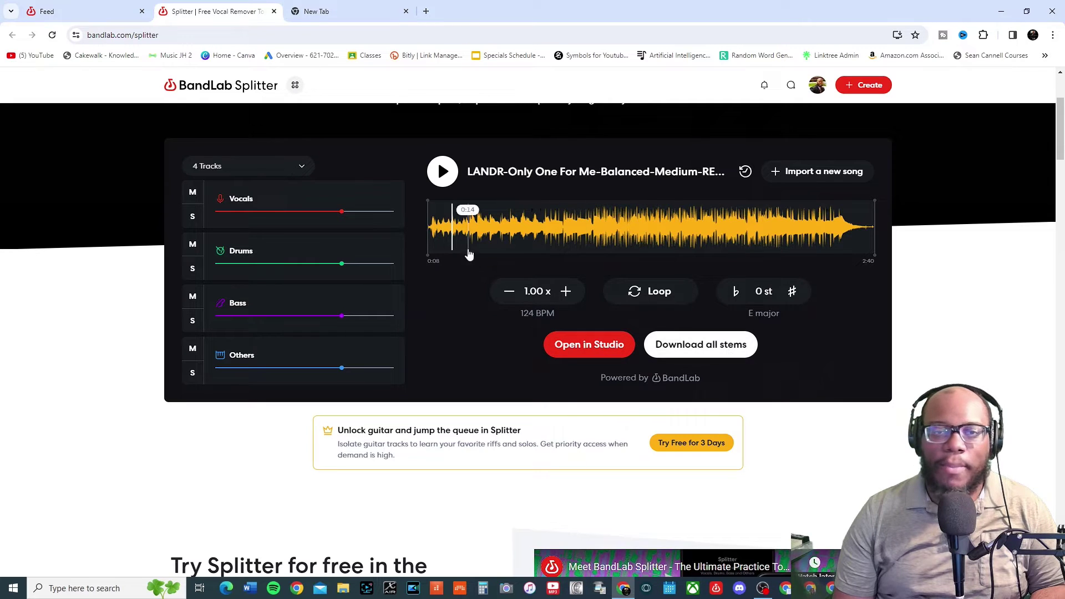
left_click(444, 173)
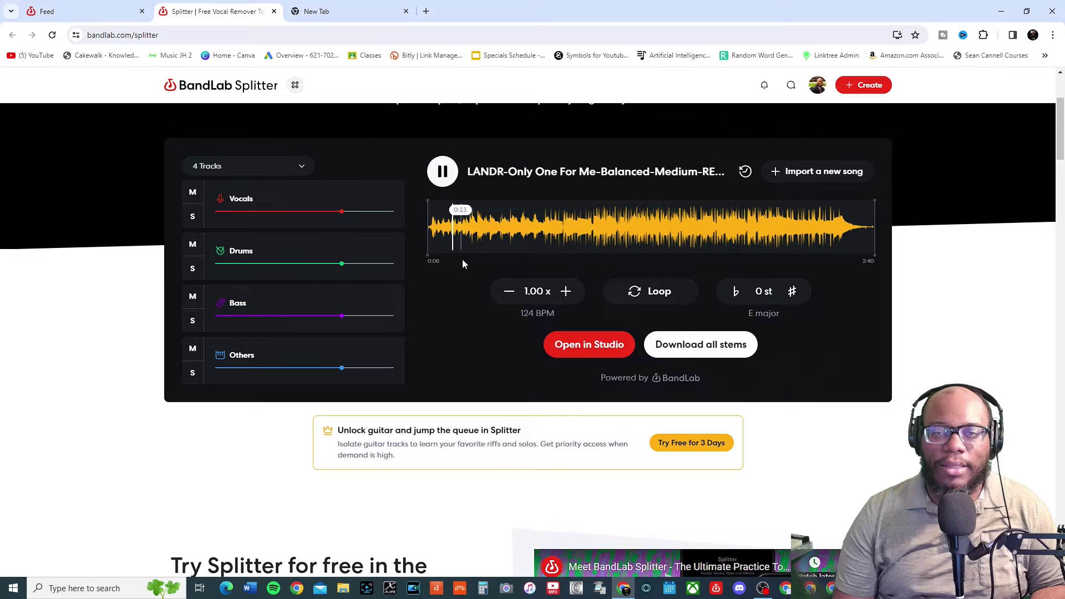
left_click(194, 223)
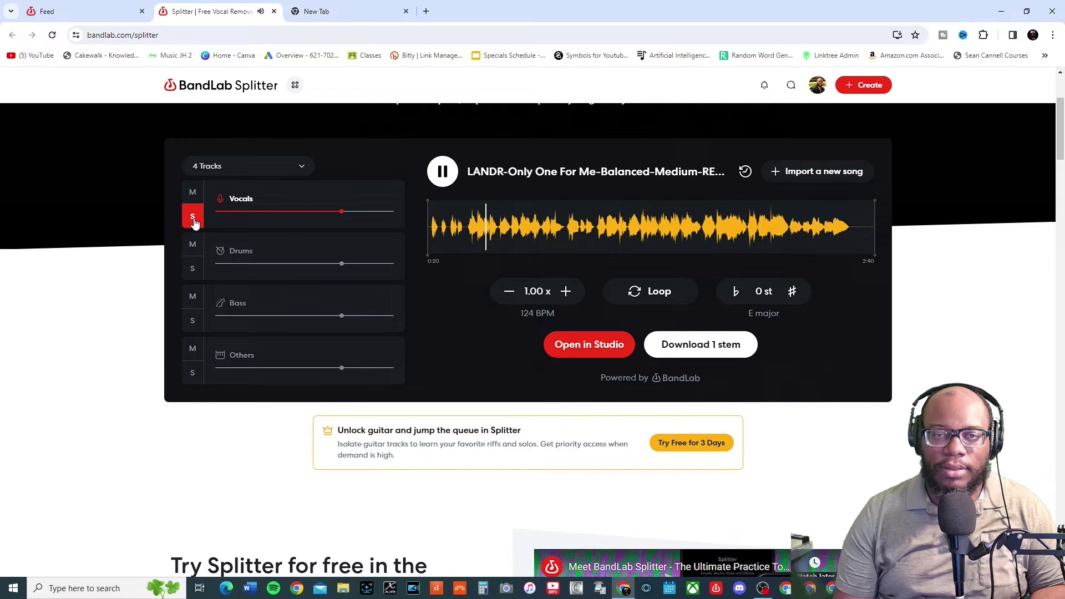
- Unsolo Vocals, then solo the Drums stem and then the Bass stem alone
left_click(194, 219)
left_click(194, 272)
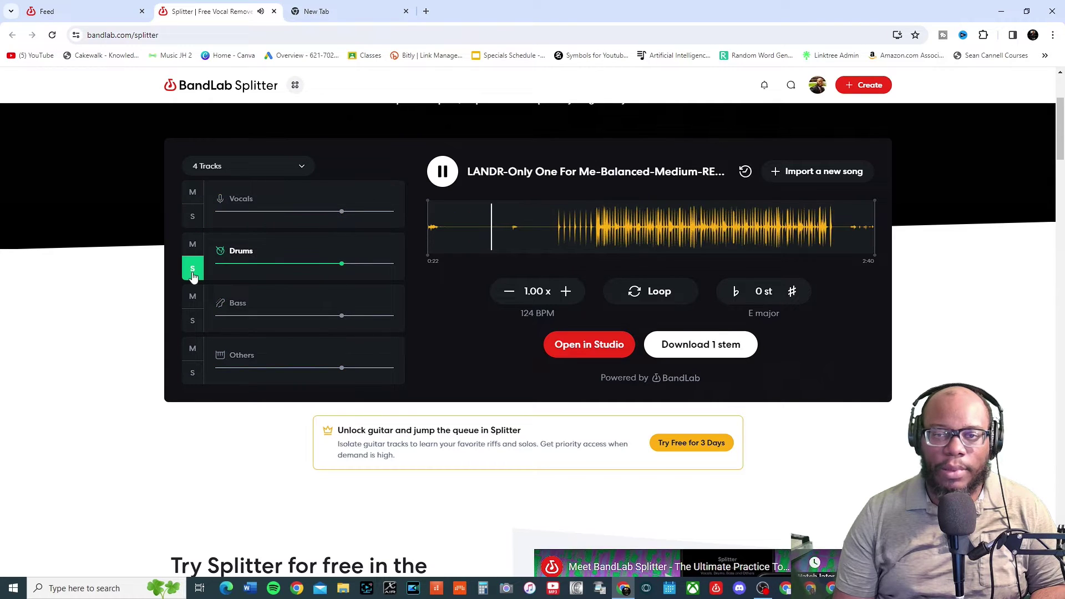
left_click(193, 272)
left_click(192, 323)
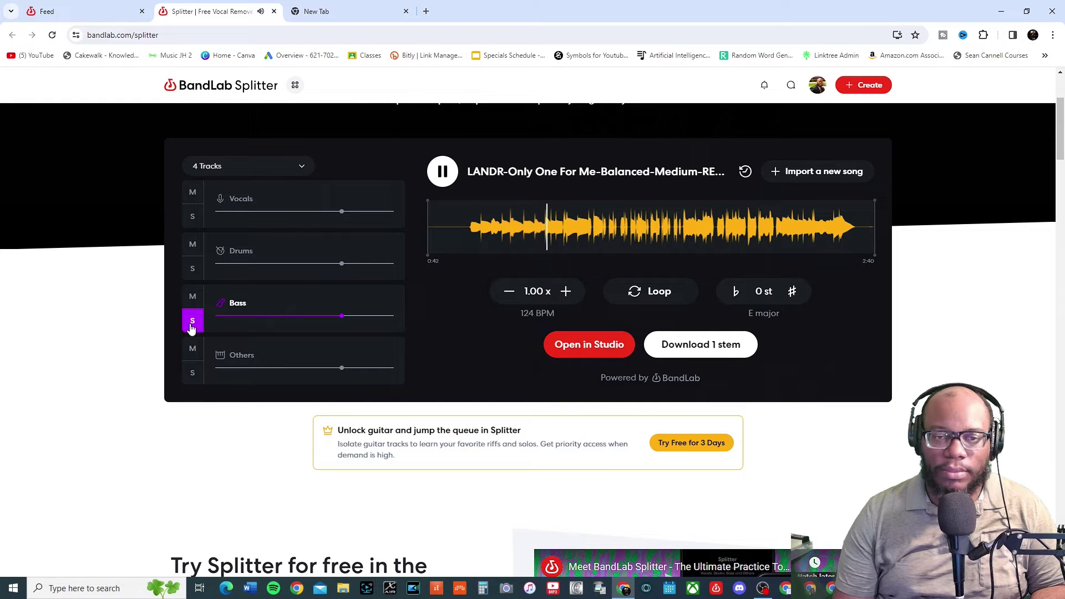
- Solo the Others stem, then Drums again, and finally unsolo to hear the full mix
left_click(190, 374)
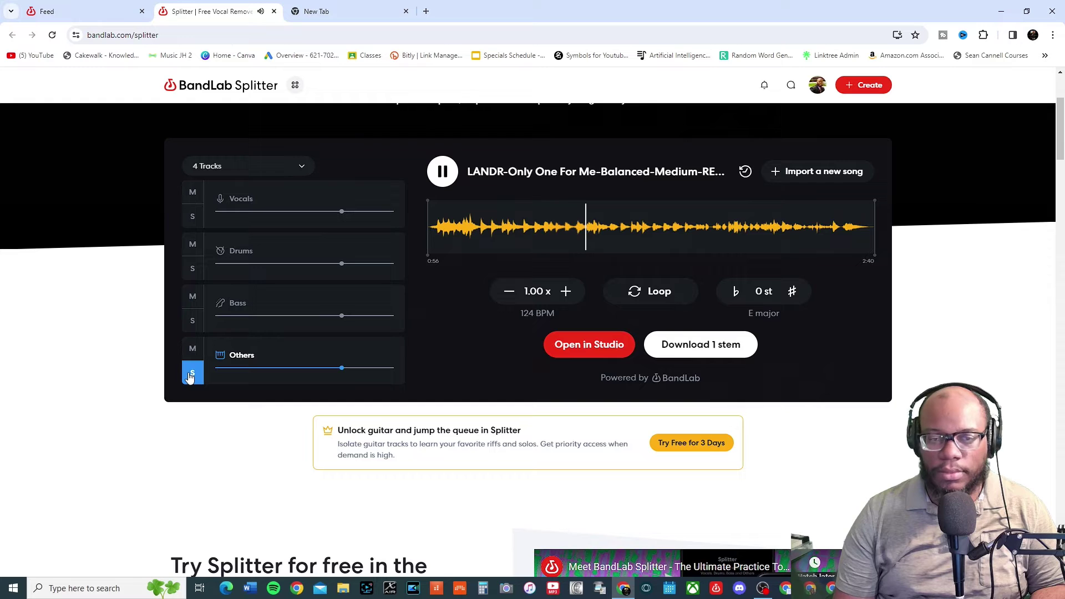
left_click(190, 376)
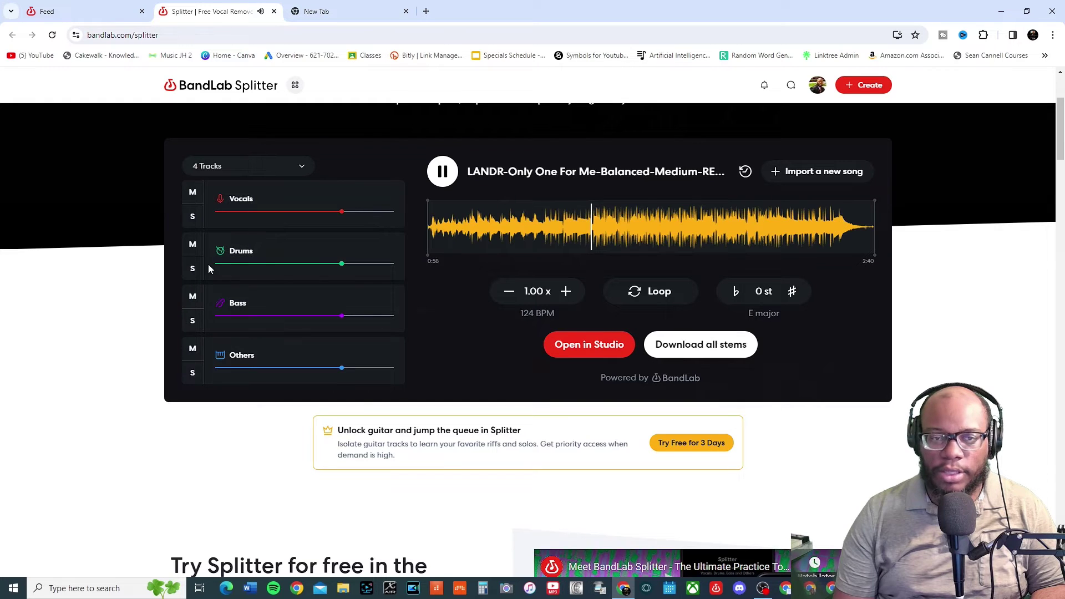
left_click(192, 269)
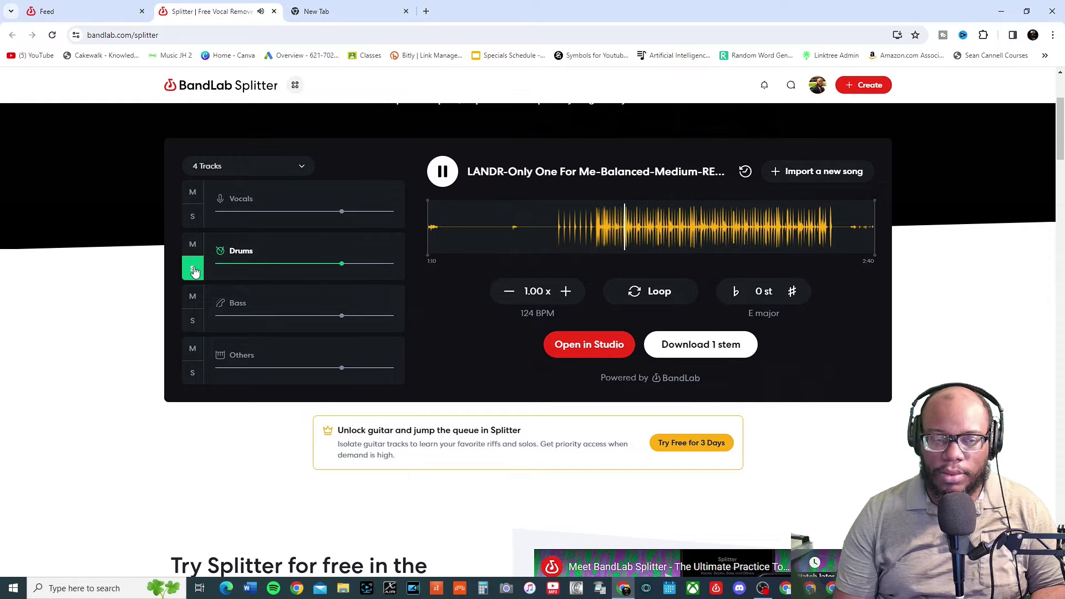
left_click(193, 270)
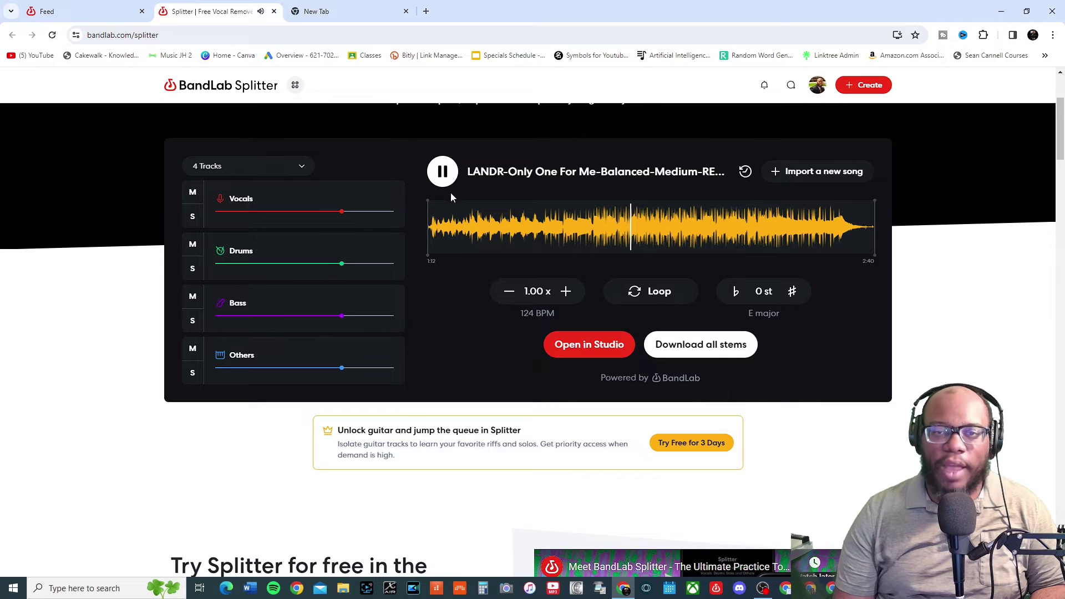
- Solo Vocals with playback running and briefly add, then remove, the Bass stem
left_click(443, 172)
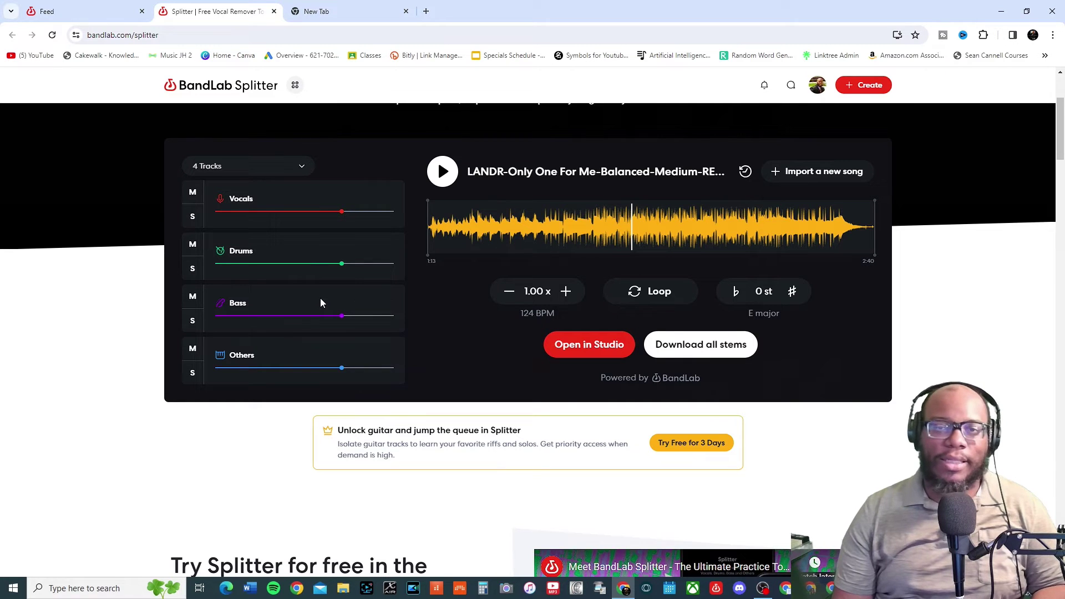
left_click(194, 218)
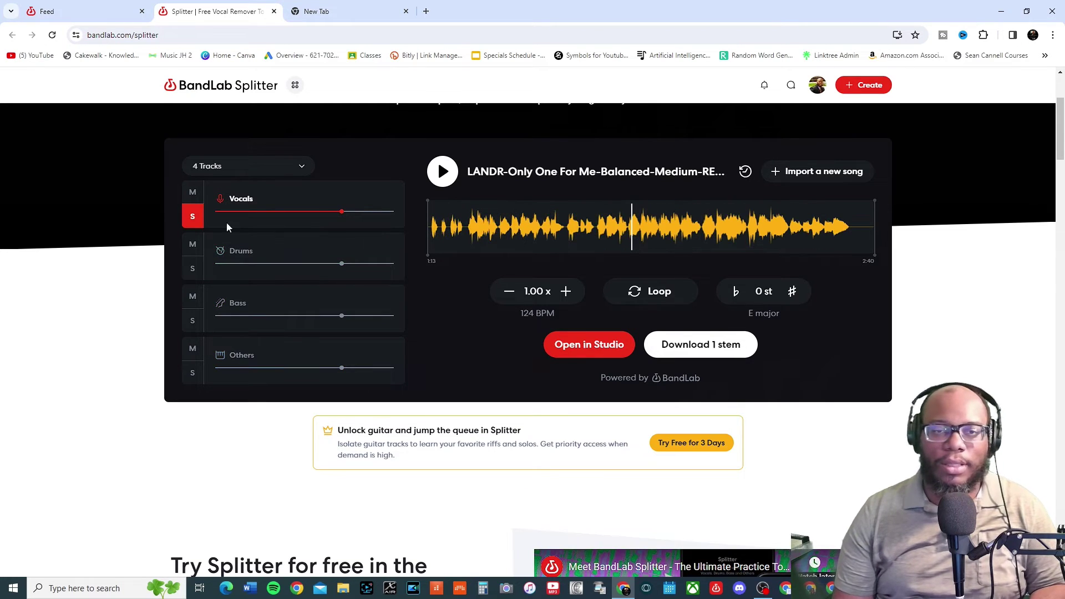
left_click(443, 173)
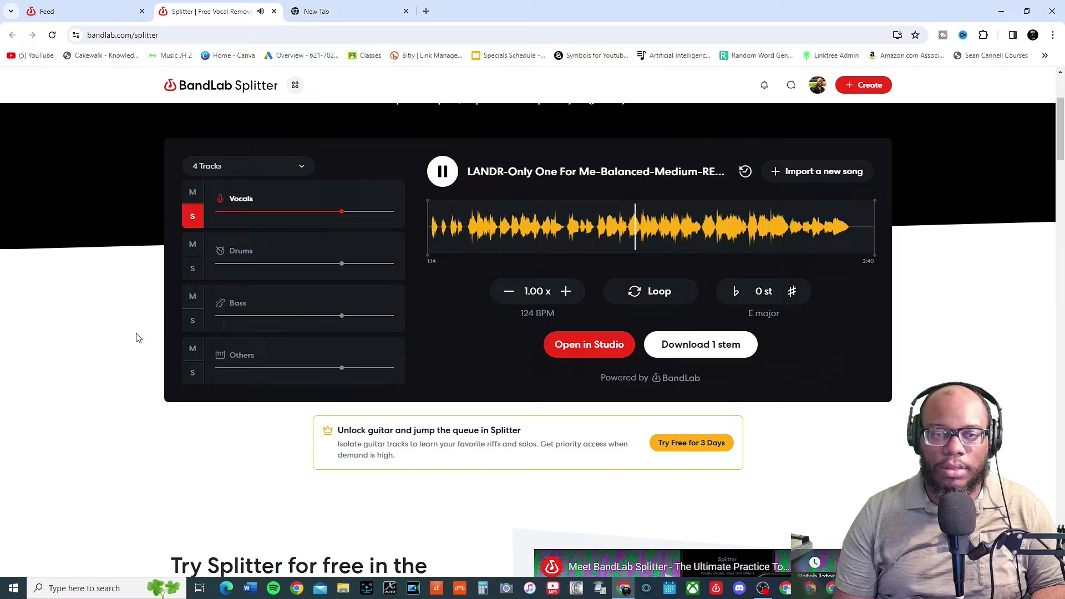
left_click(197, 327)
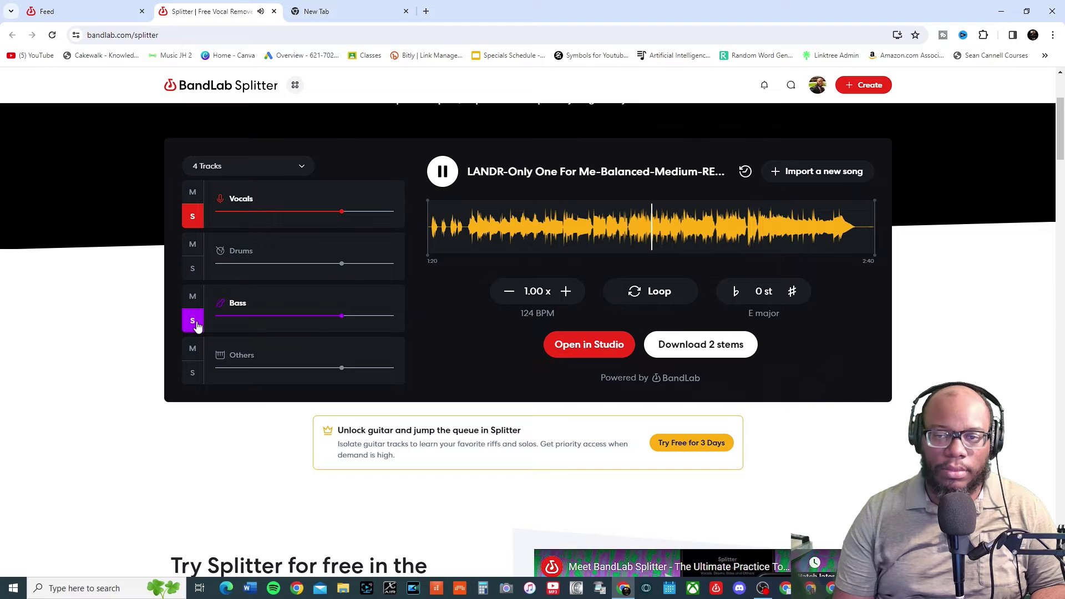
left_click(197, 327)
- Leave Drums, Bass and Others soloed with Vocals excluded, then pause playback
left_click(198, 272)
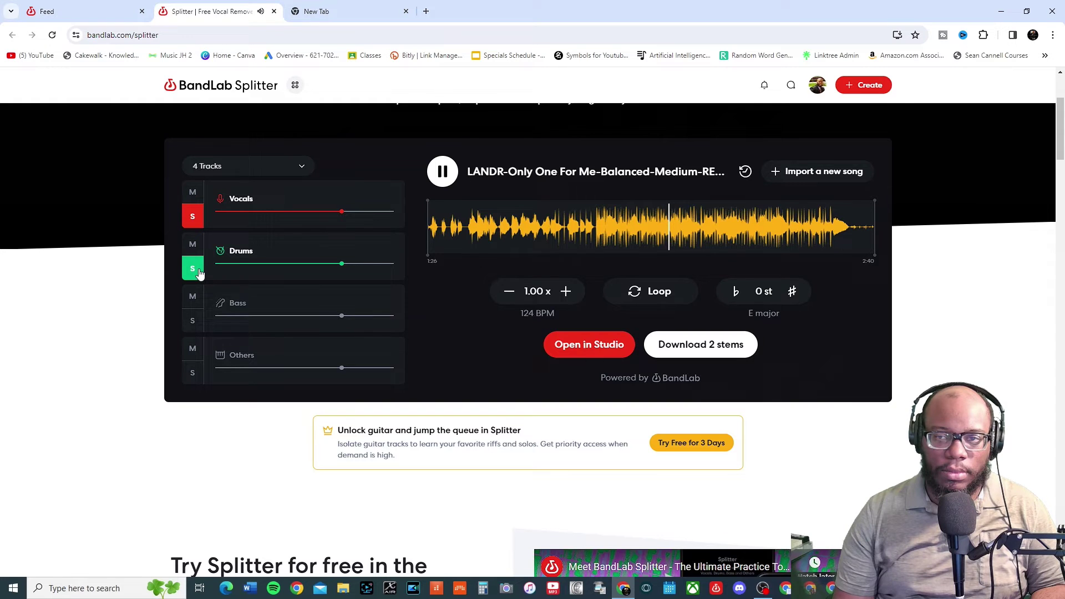
left_click(195, 271)
left_click(195, 218)
left_click(193, 270)
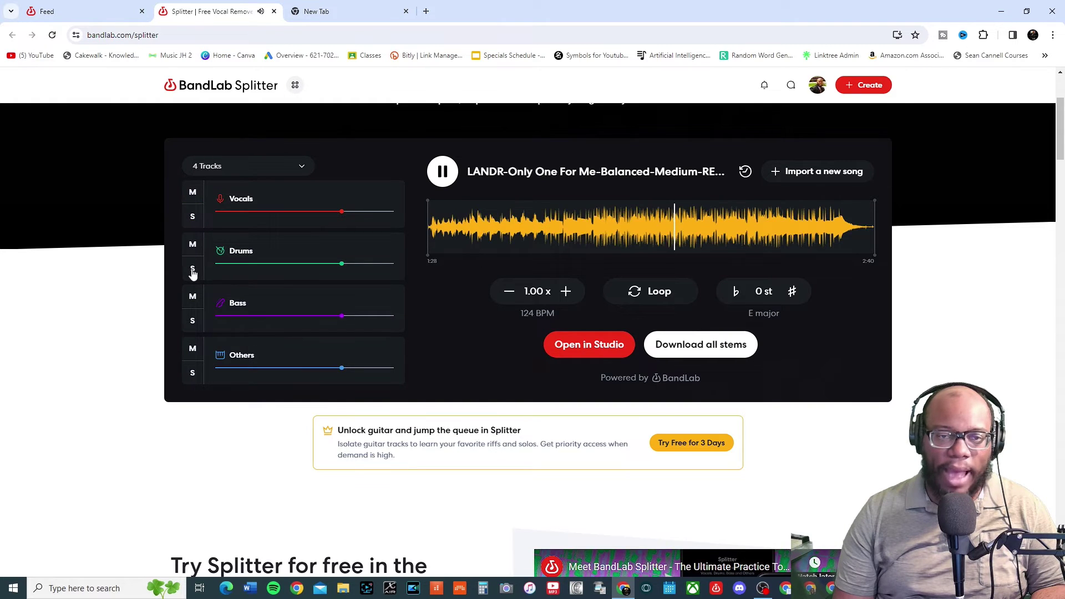
left_click(192, 323)
left_click(192, 373)
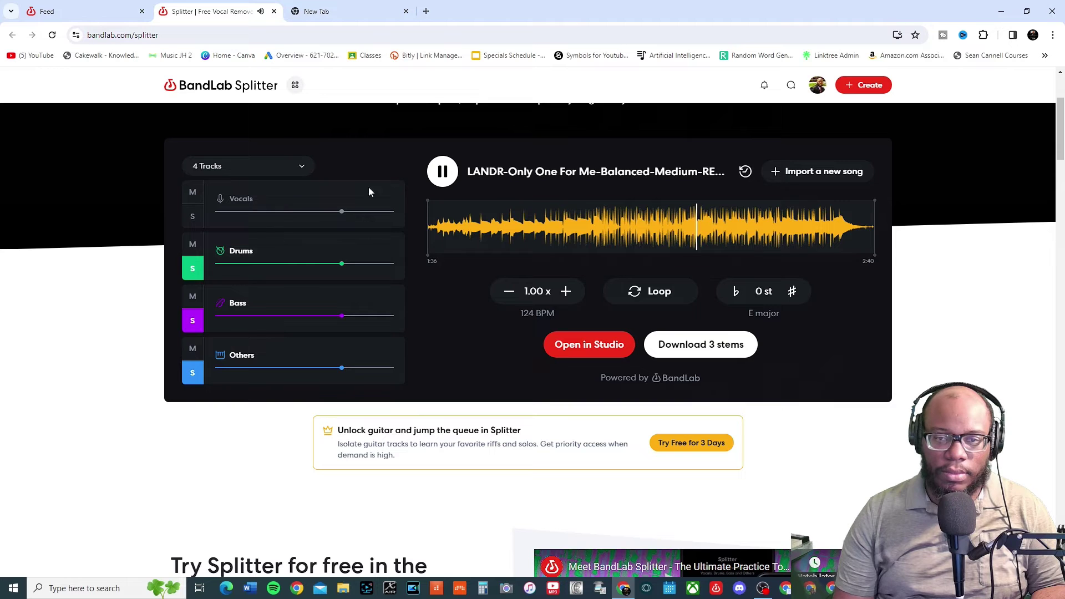
left_click(443, 171)
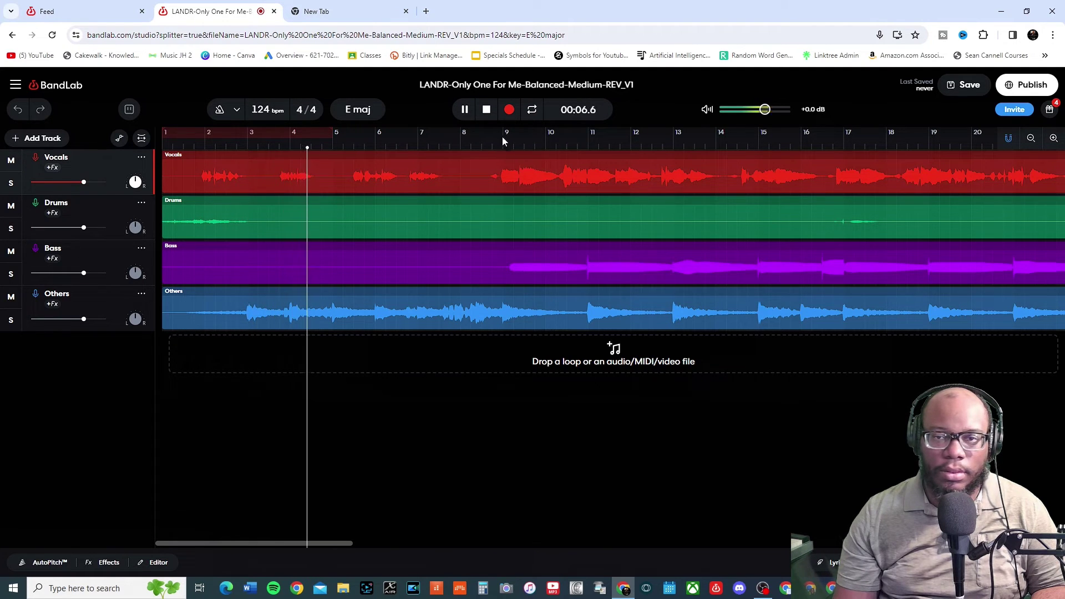
- Solo the Vocals track in Studio and stop playback back at the start
left_click(504, 148)
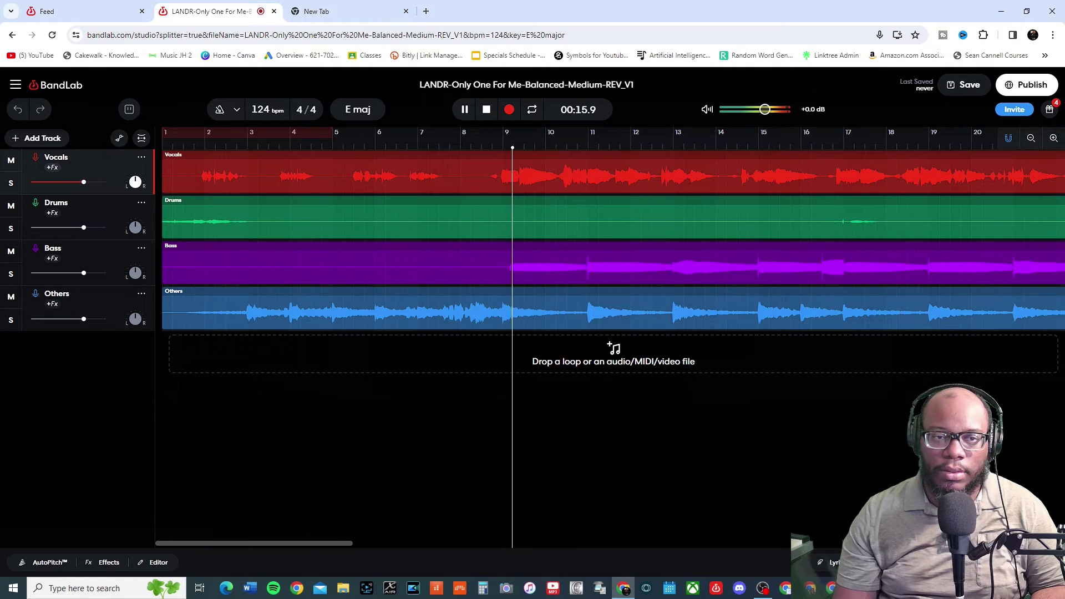
left_click(10, 183)
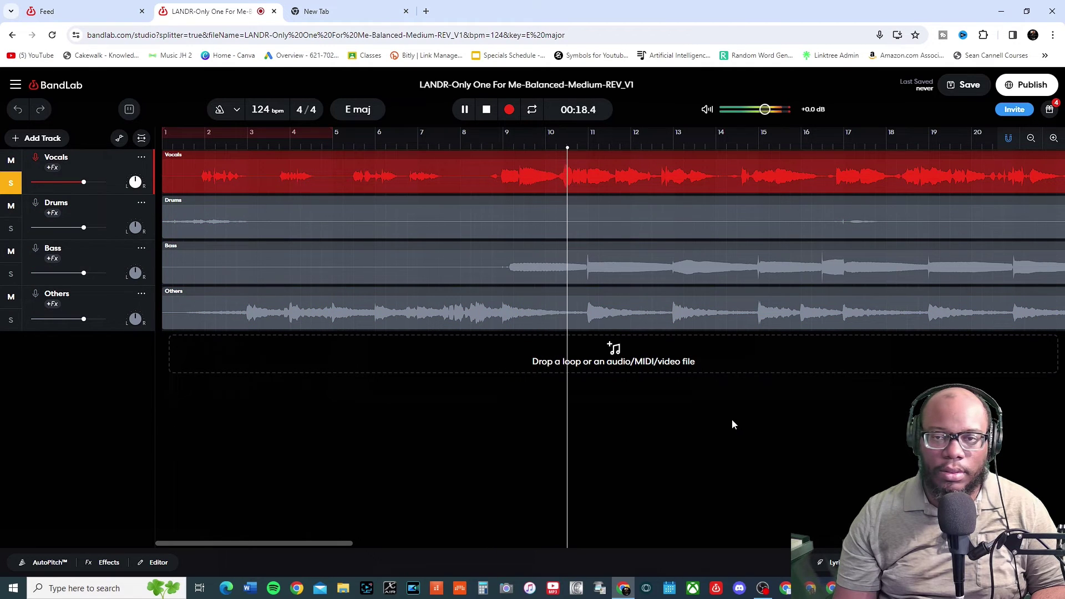
left_click(486, 110)
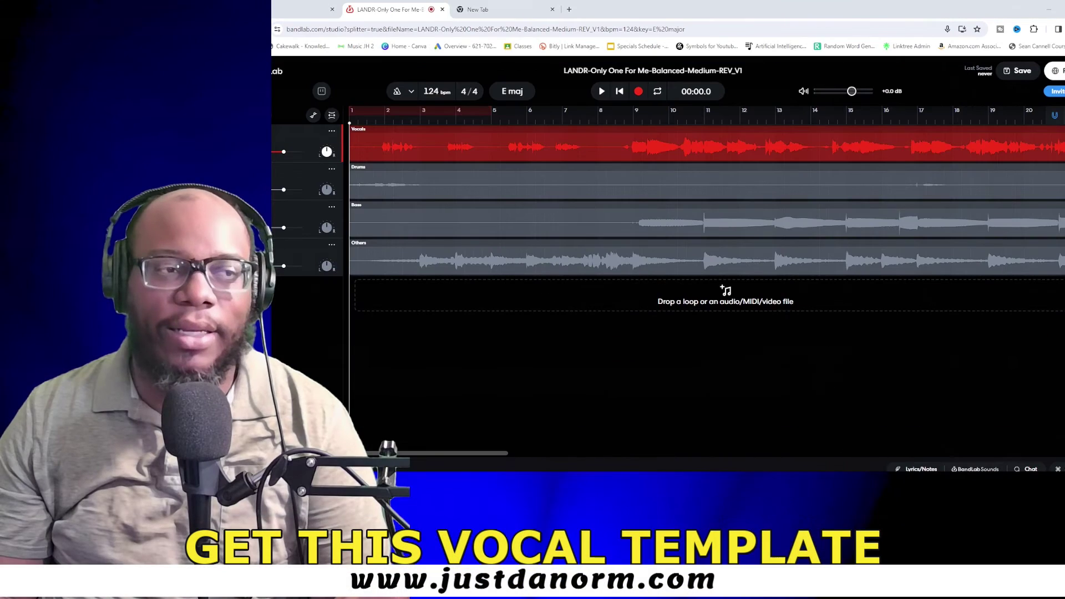